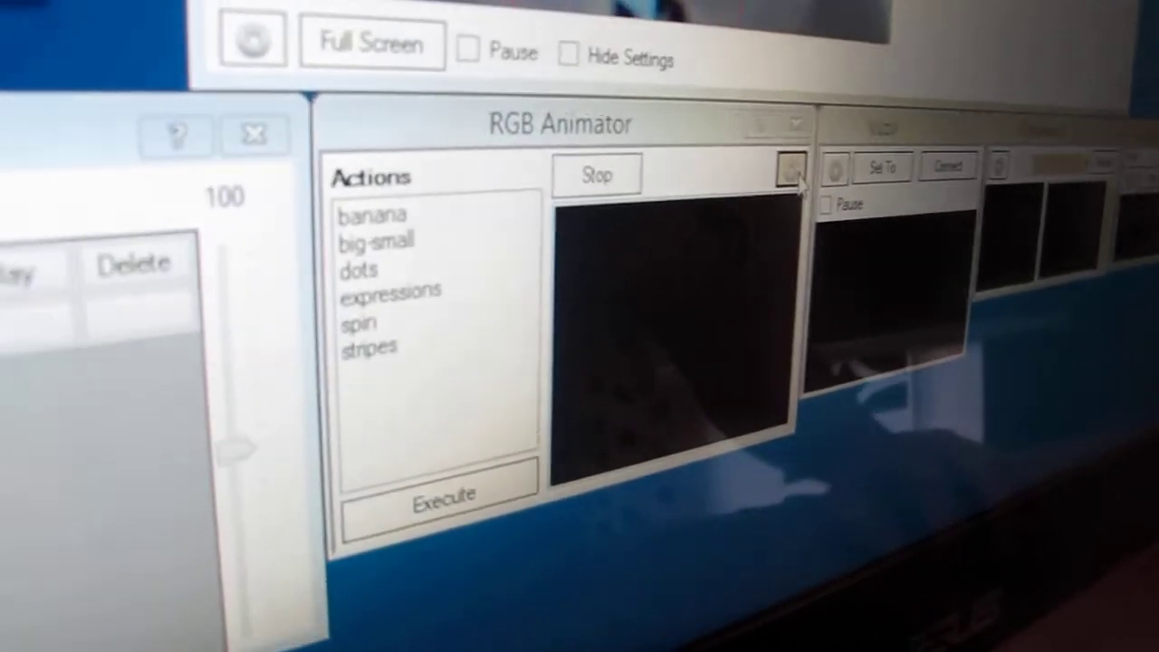
Create a new RGB eye animation action named nomad and add its first frame
left_click(767, 134)
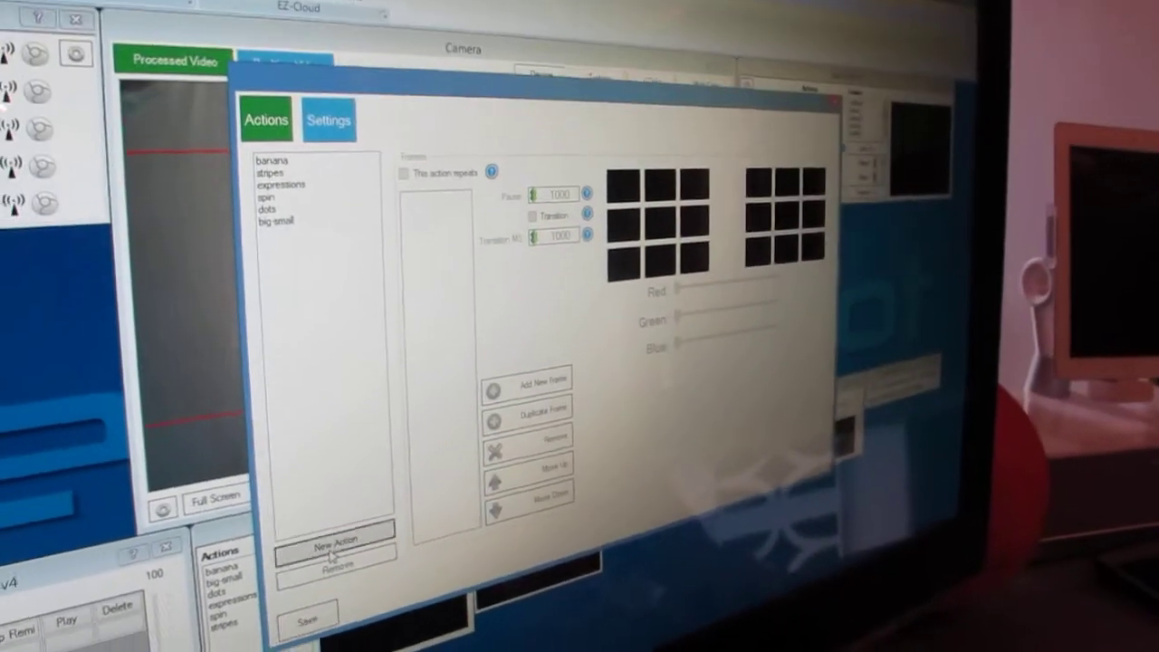
left_click(289, 541)
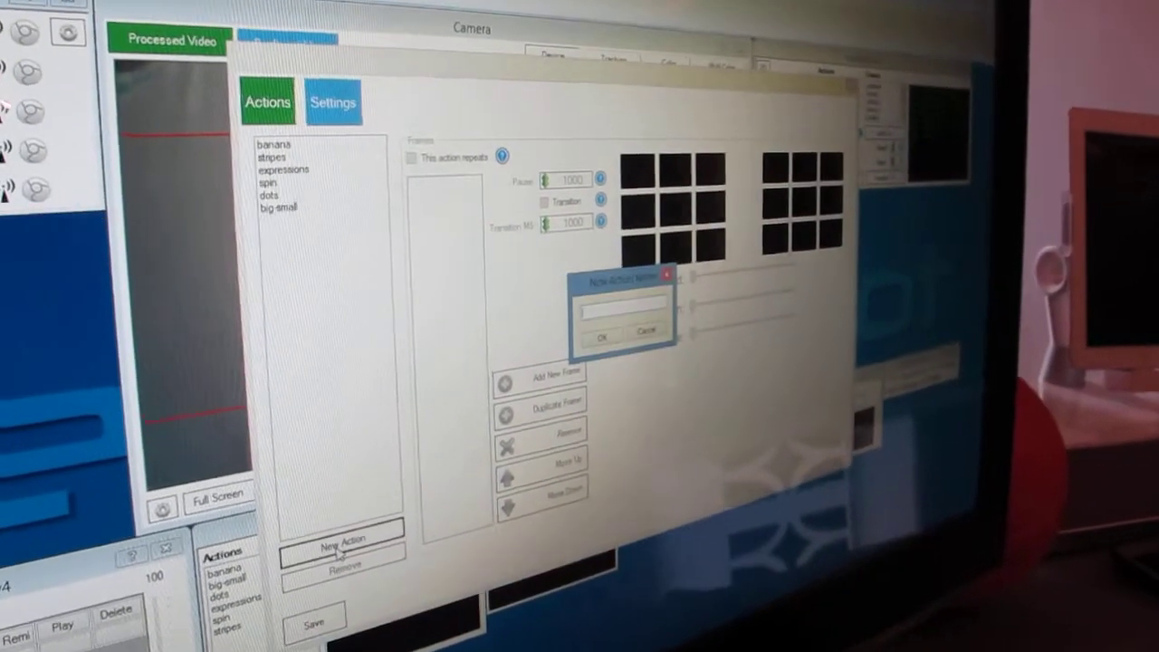
type("normalnomad")
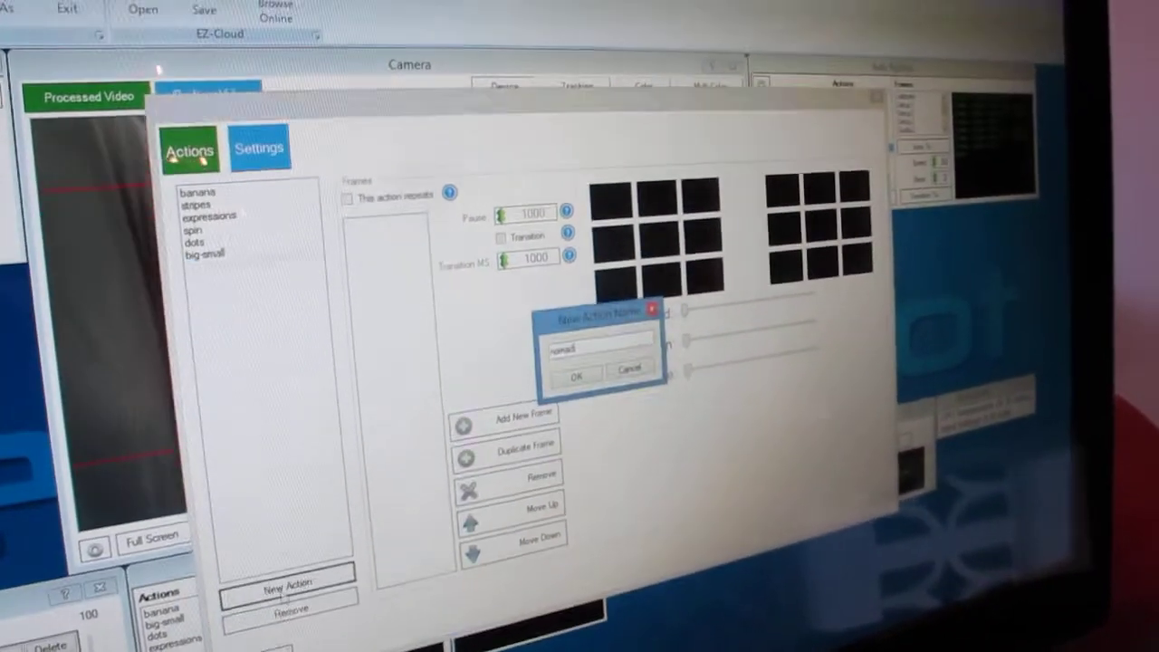
key("Return")
left_click(503, 398)
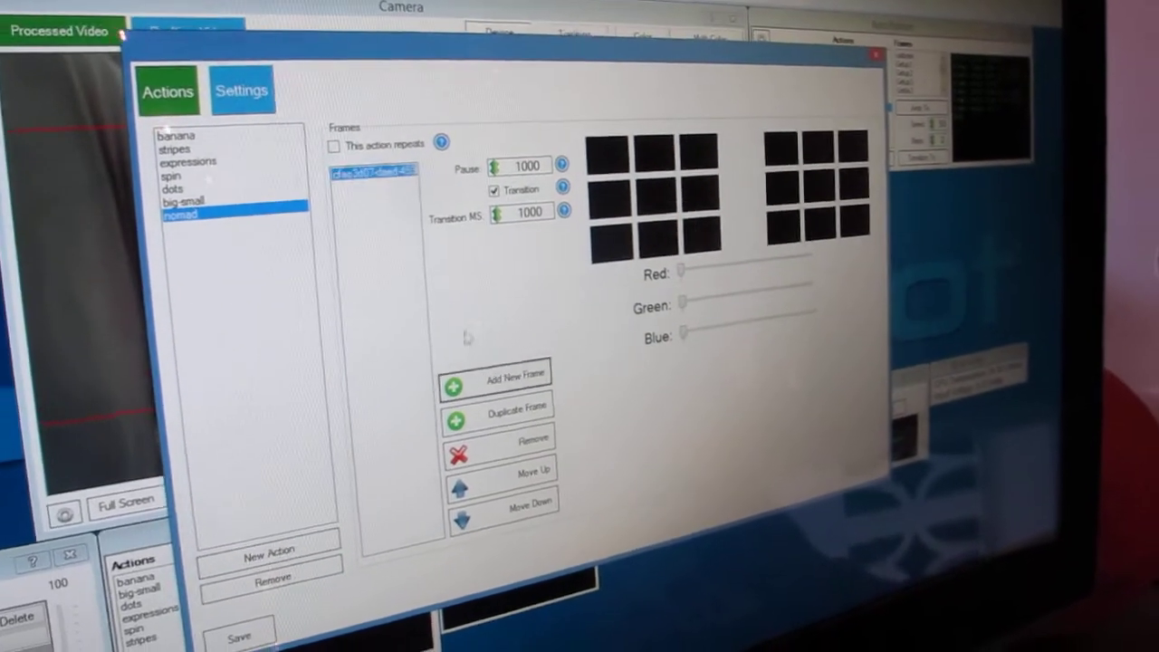
Light the top-left and centre LEDs in red/pink, then light the other eye's middle LED
left_click(649, 158)
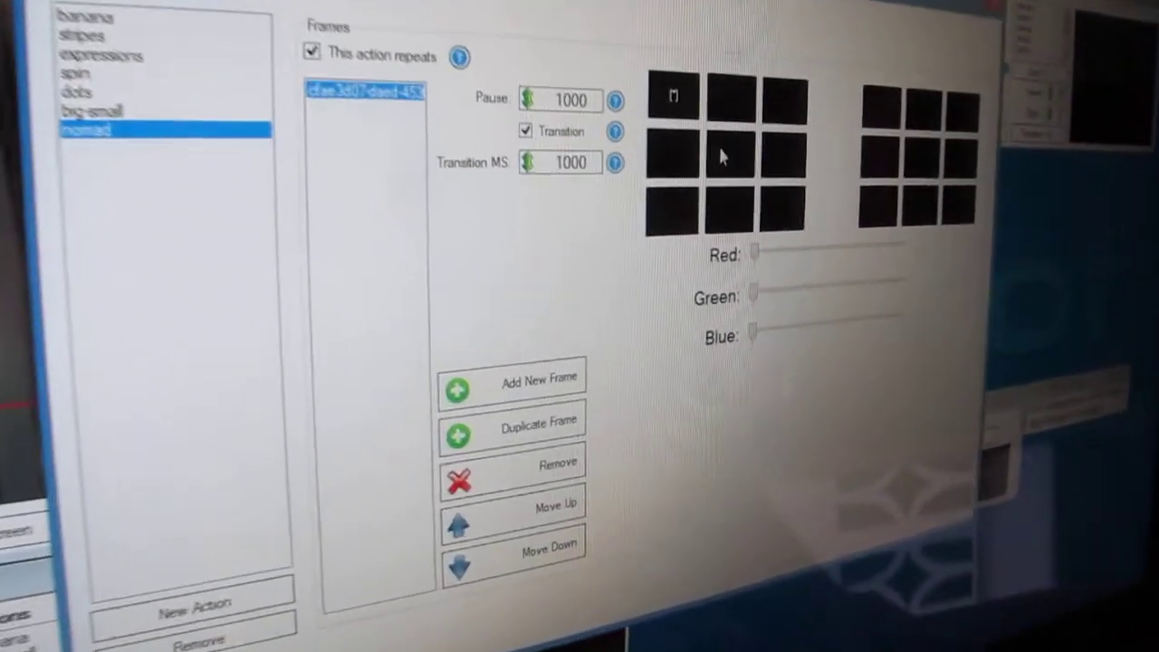
left_click(696, 201)
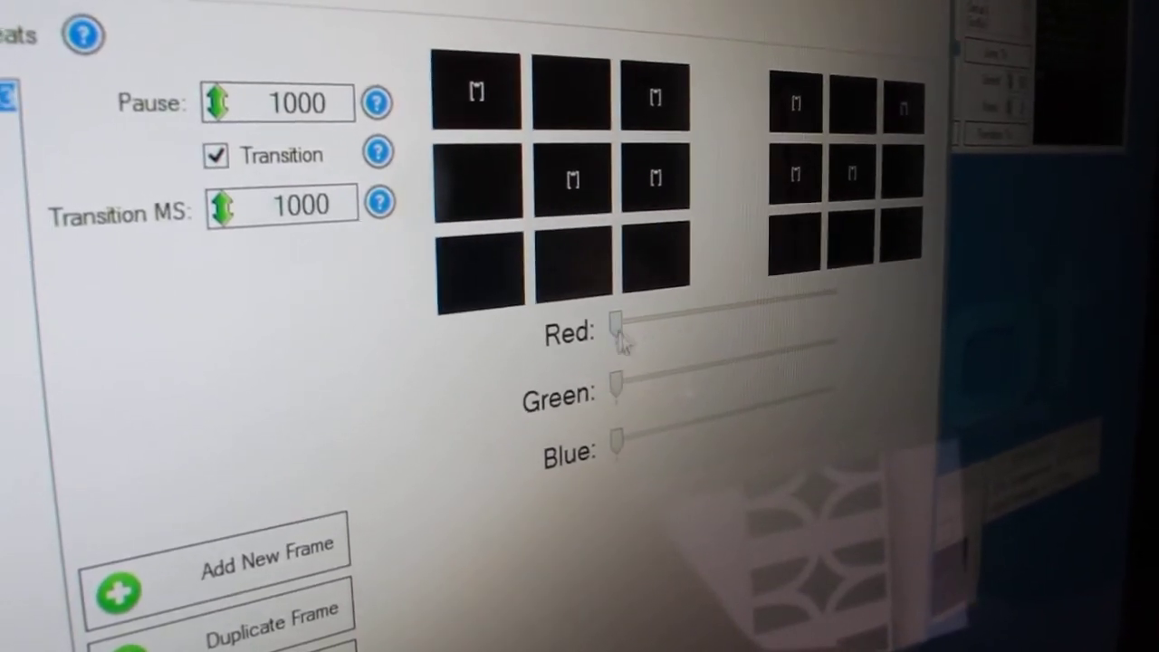
left_click_drag(619, 328, 814, 299)
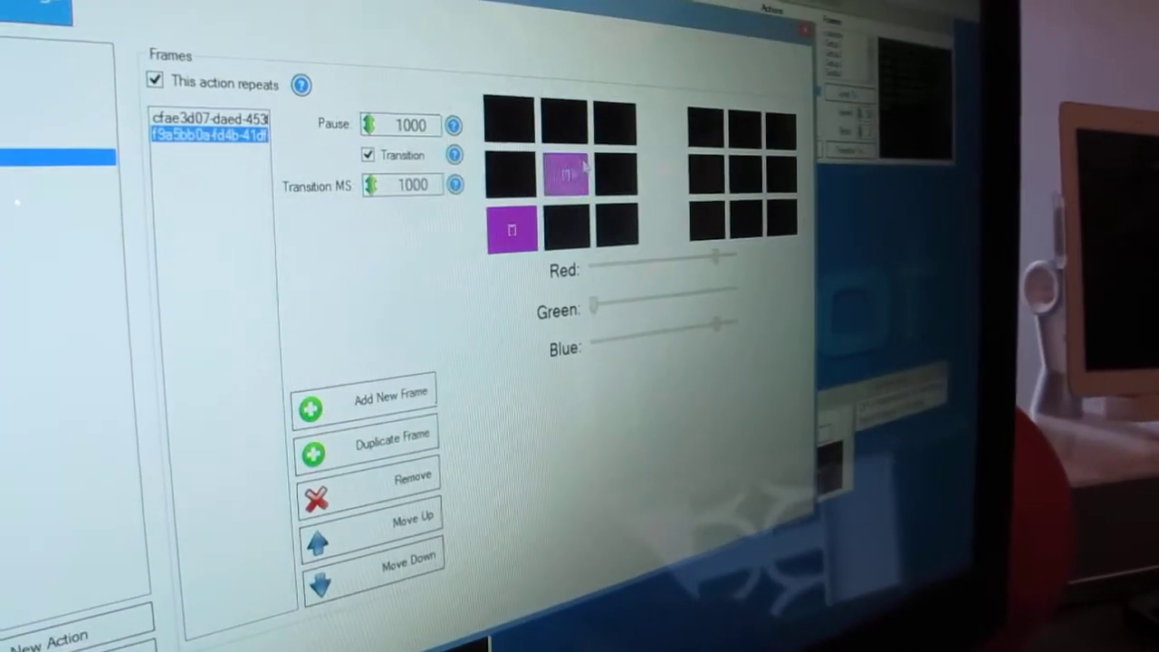
left_click(775, 197)
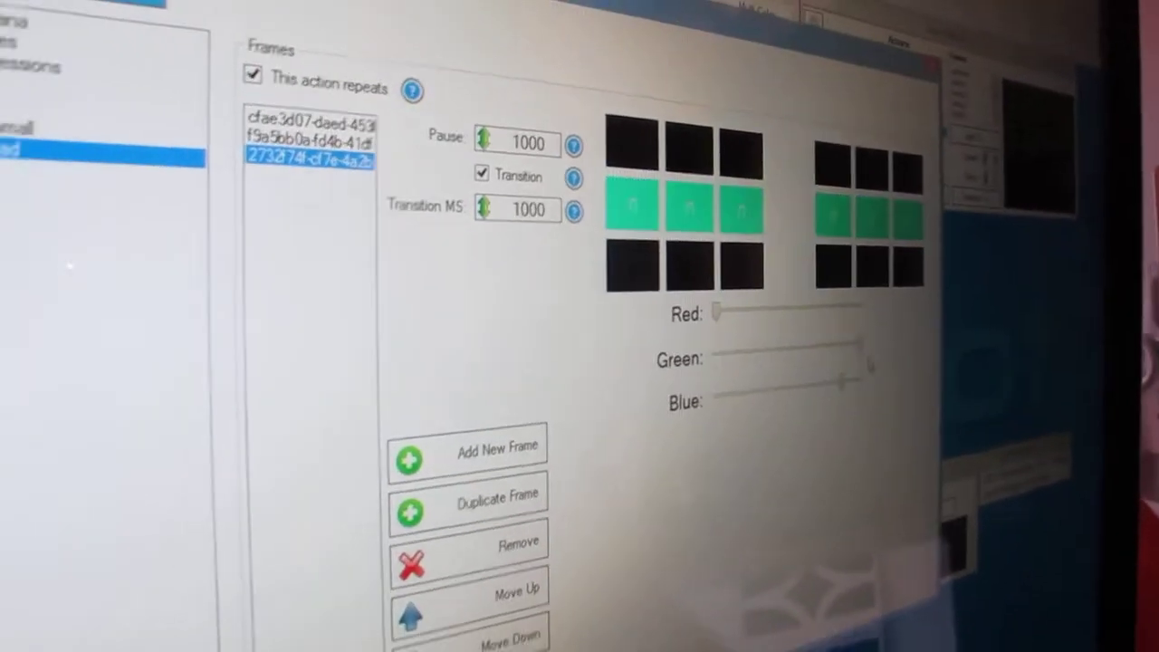
Set the third nomad frame's pause to 100 and move to the second frame
double_click(547, 129)
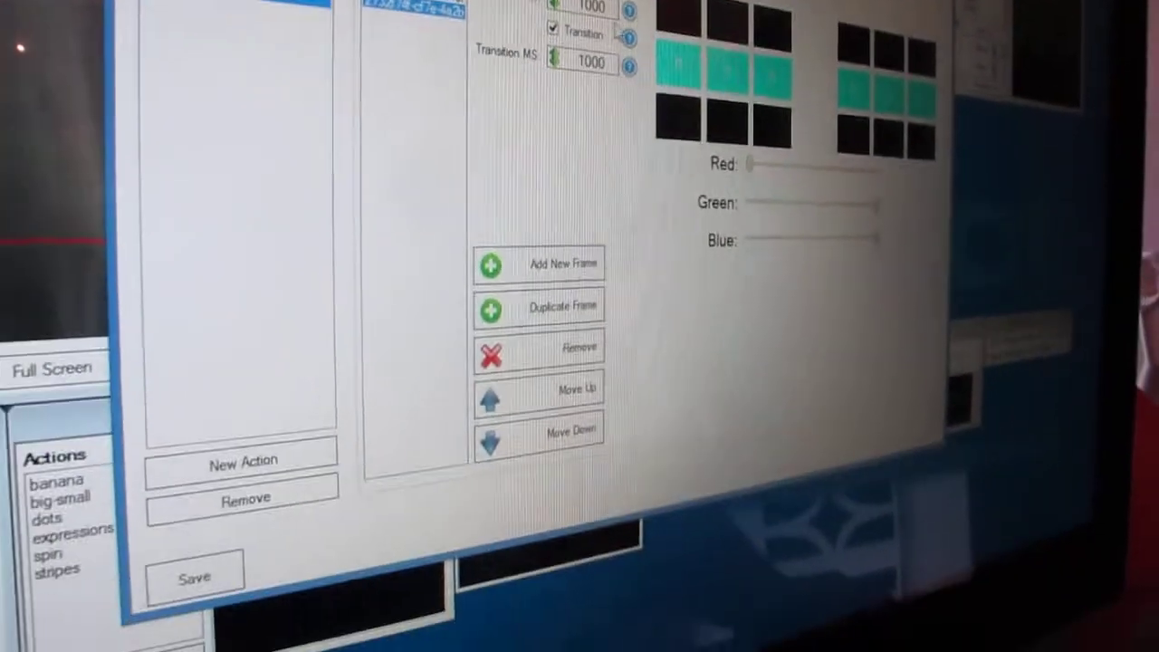
type("100")
left_click(434, 127)
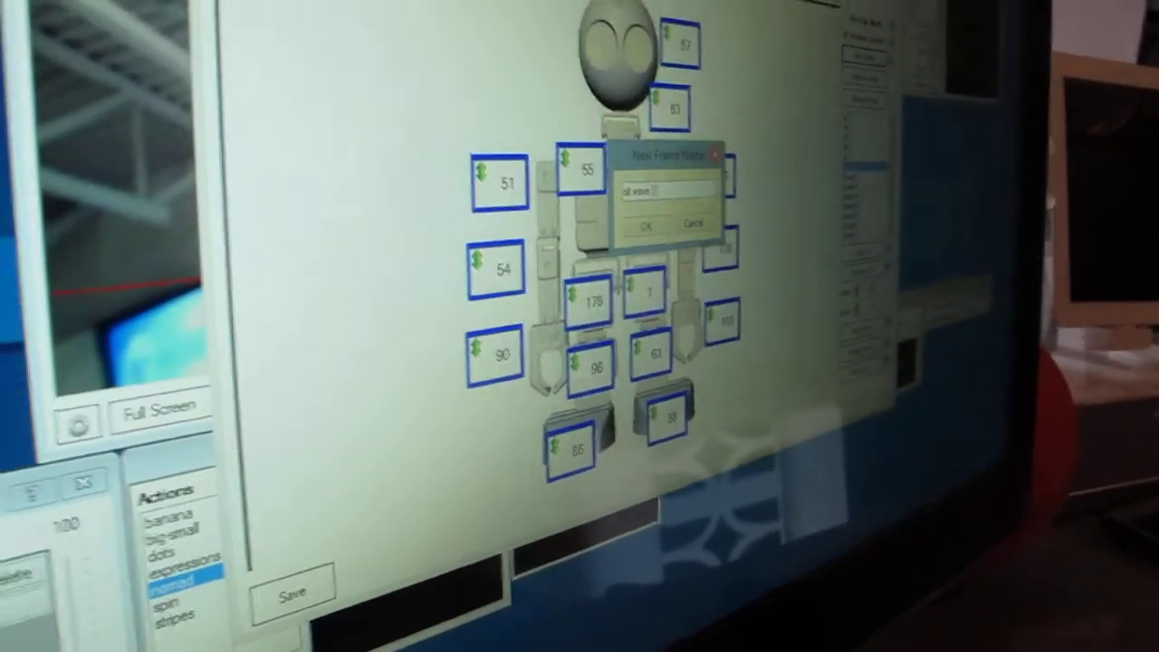
Save the current servo pose as a new frame named sit wave
key("Return")
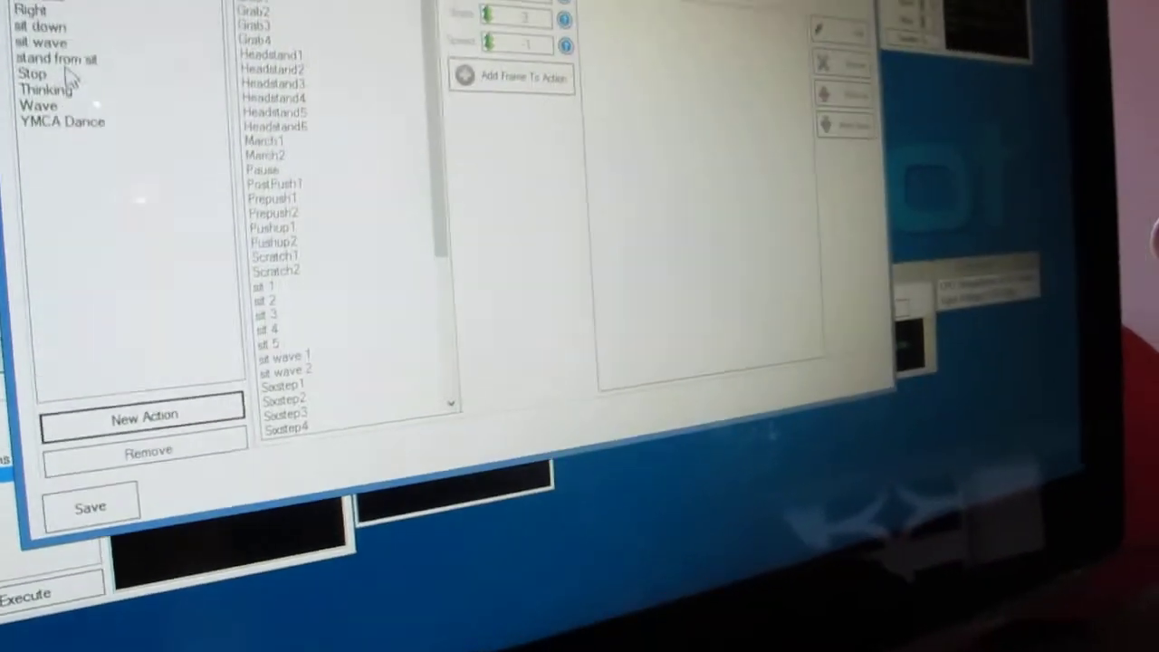
Select the sit wave action in the Auto Position list for editing
left_click(118, 101)
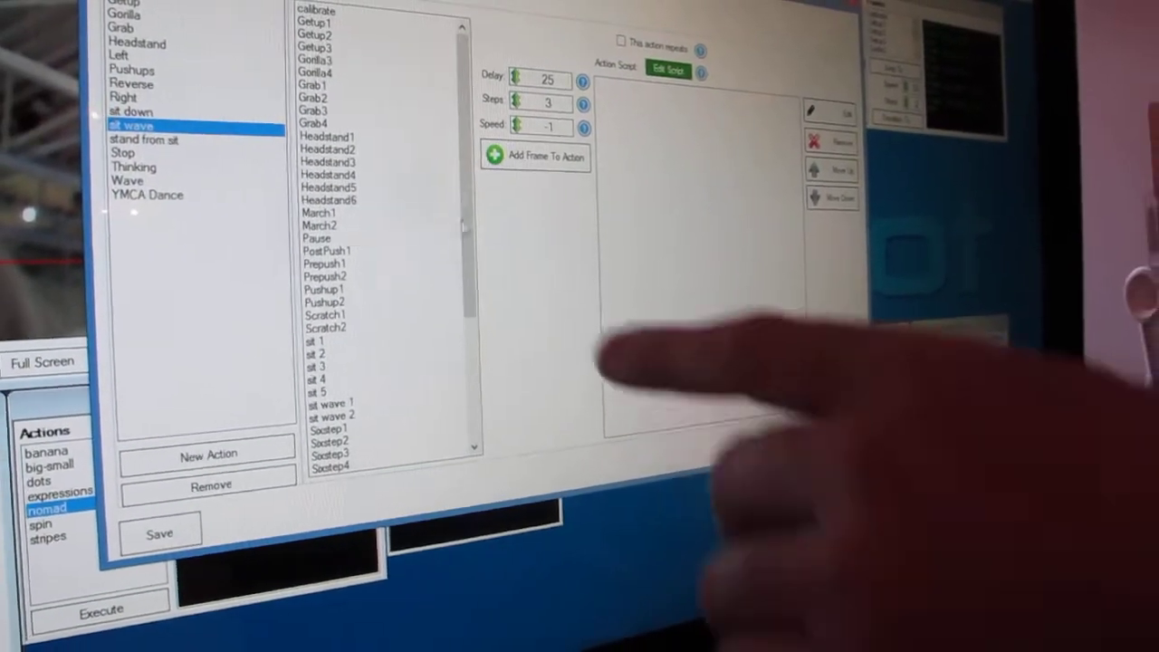